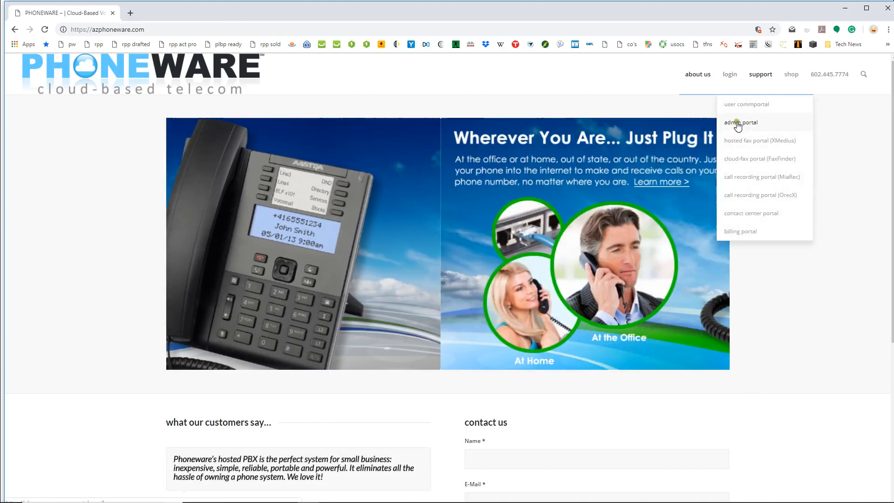
# Open the business group admin portal login from the Phoneware site's support menu
pyautogui.click(735, 123)
# Sign in to CommPortal with the account's line number and password
pyautogui.click(437, 129)
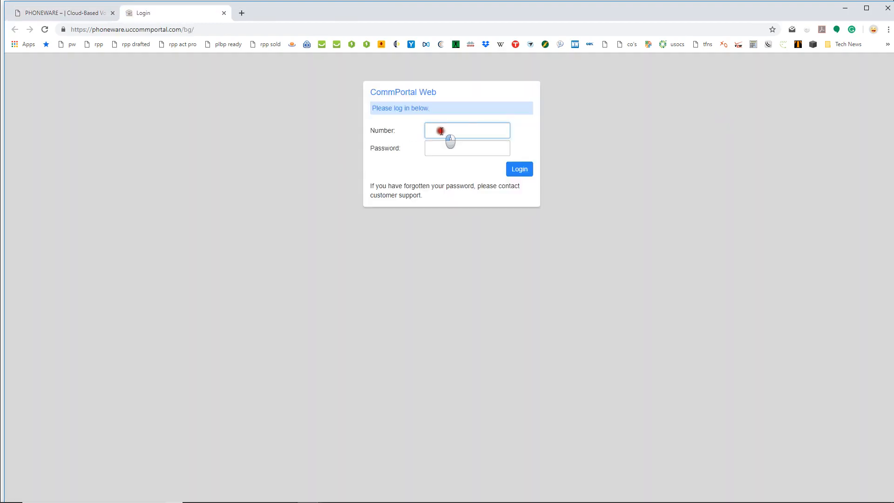
pyautogui.press('Tab')
pyautogui.write('***')
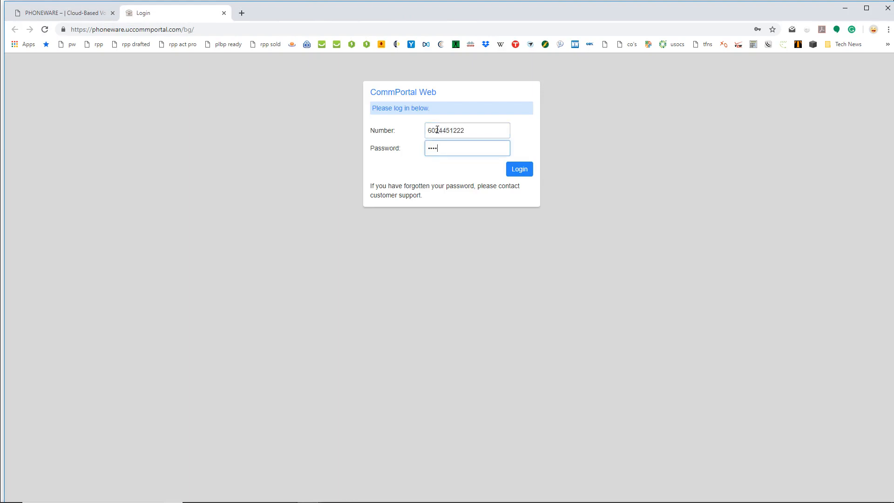
pyautogui.press('Return')
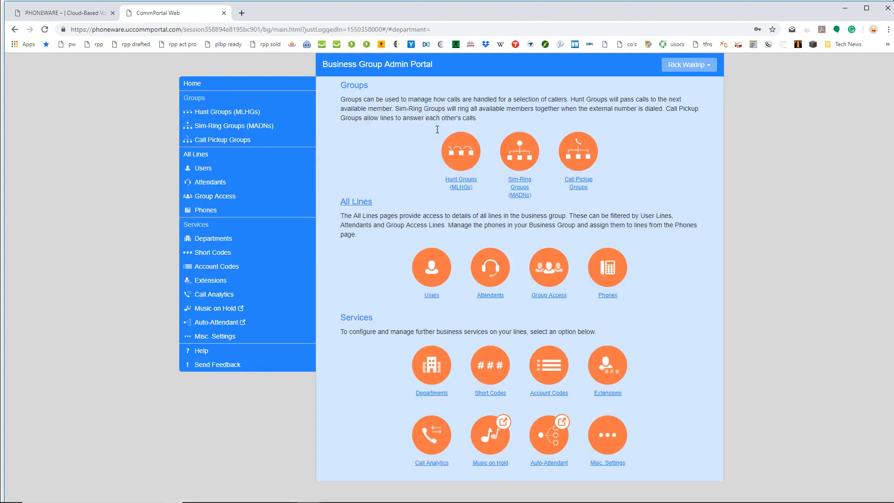
# Review the Call Analytics summary charts, then go to the Reports tab
pyautogui.click(213, 296)
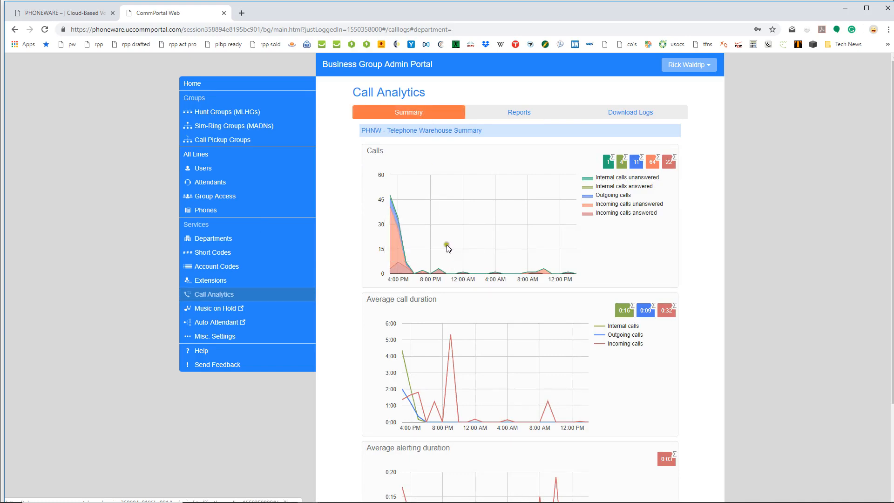
pyautogui.click(460, 211)
pyautogui.click(459, 211)
pyautogui.click(495, 321)
pyautogui.scroll(-3, 554, 383)
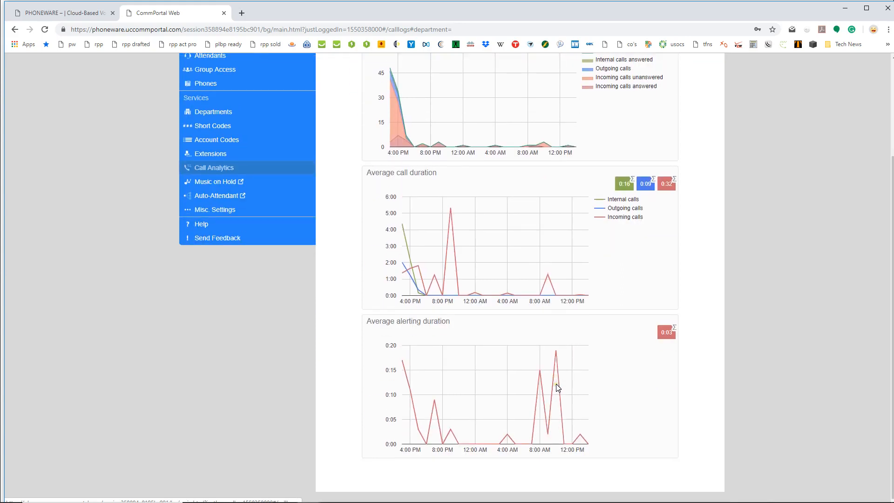
pyautogui.scroll(3, 555, 384)
pyautogui.click(517, 120)
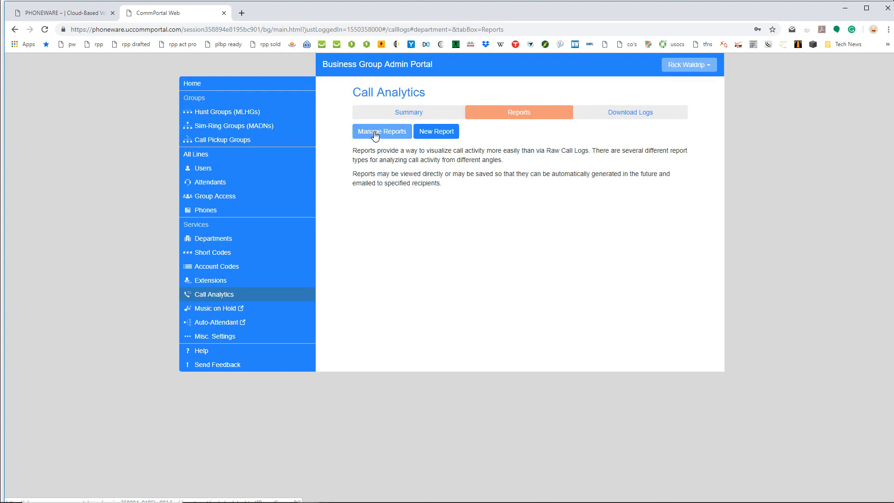
# Start a new Call Log report with period 02/04/2019 to 02/08/2019
pyautogui.click(440, 135)
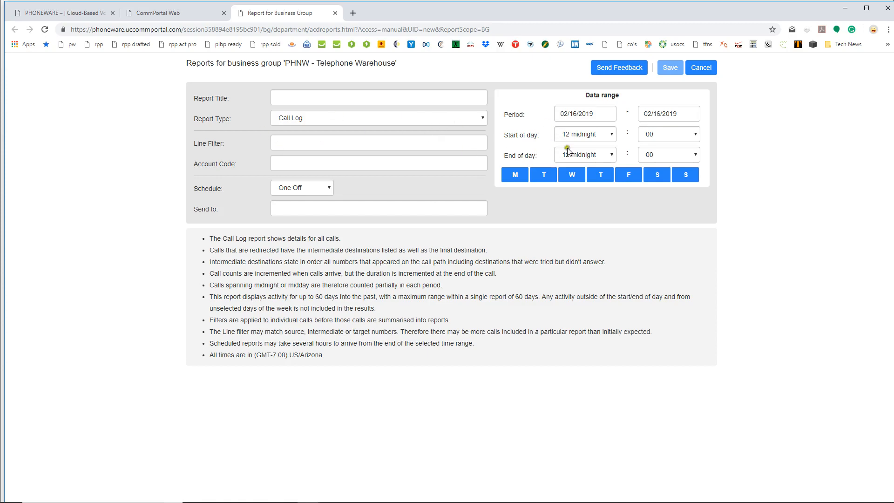
pyautogui.click(600, 114)
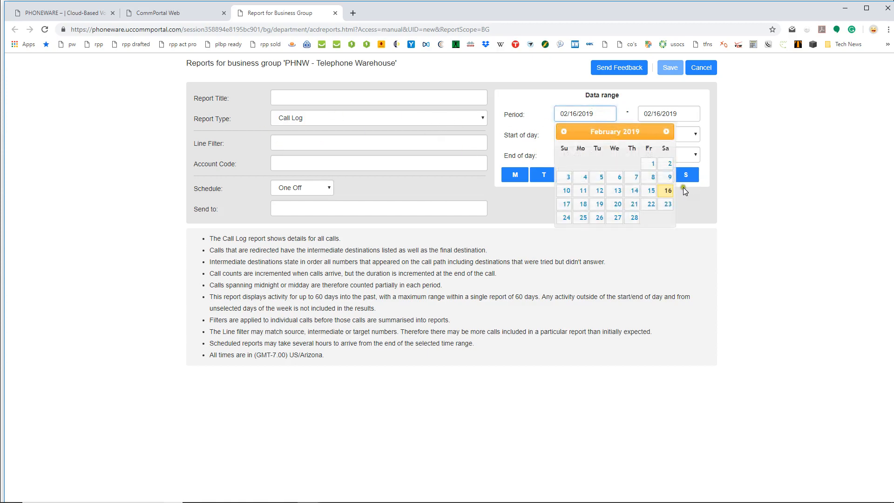
pyautogui.click(651, 164)
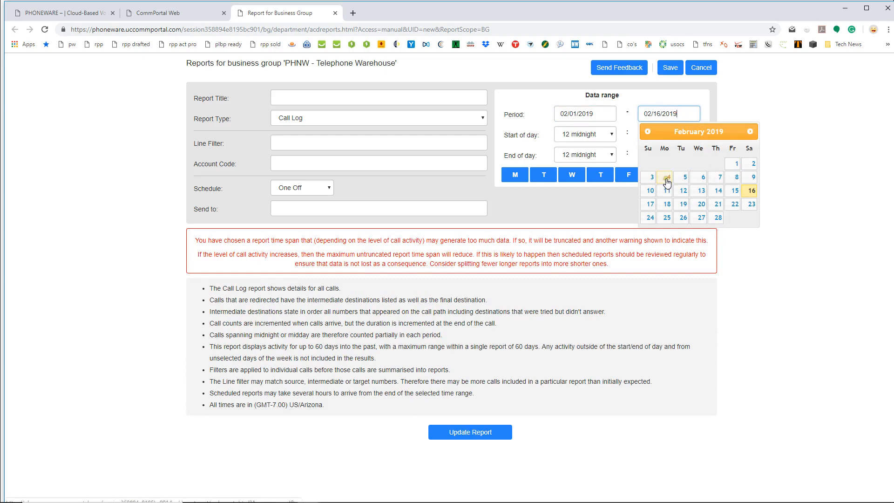
pyautogui.click(591, 114)
pyautogui.click(578, 178)
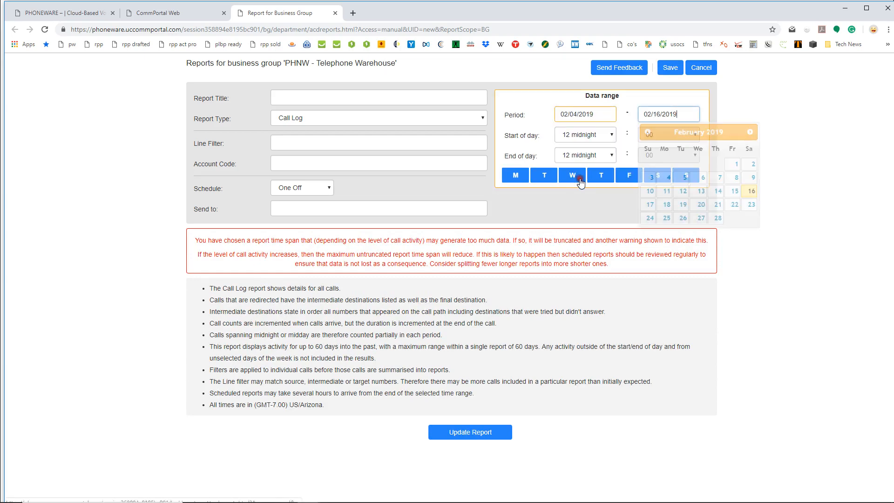
pyautogui.click(735, 178)
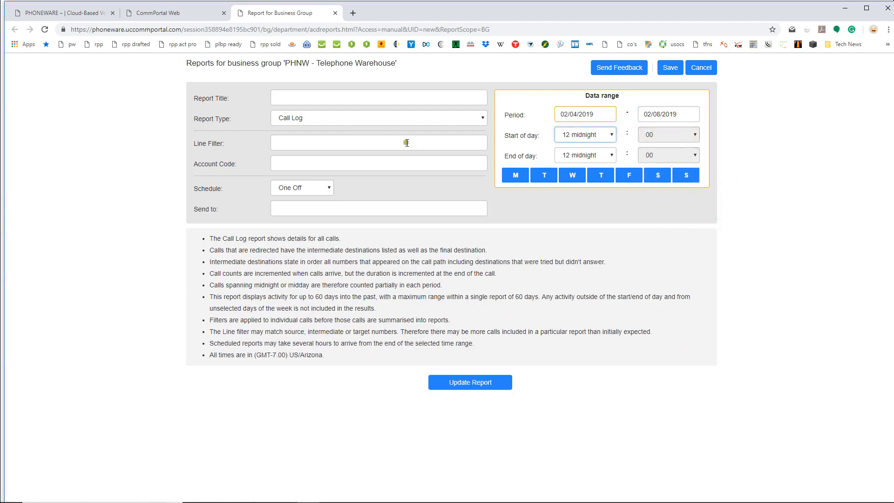
# Run an Unreturned Calls Detail report filtered to the account's line number
pyautogui.click(300, 120)
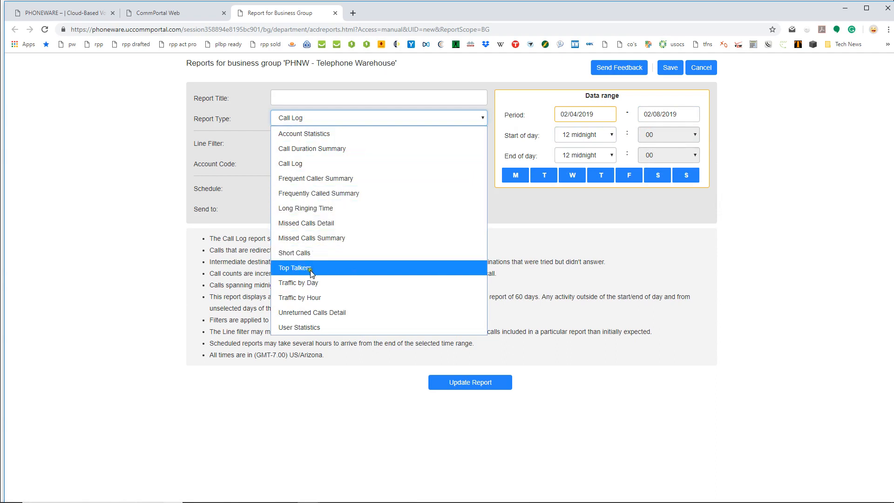
pyautogui.click(317, 312)
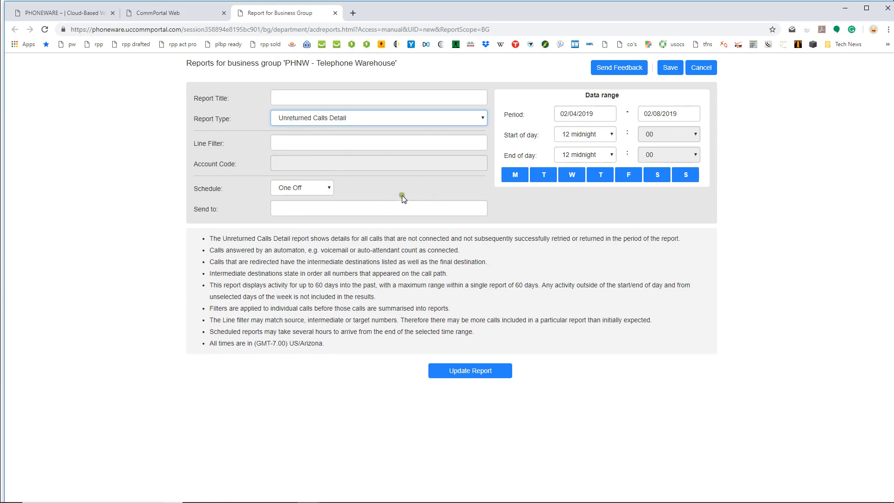
pyautogui.click(297, 142)
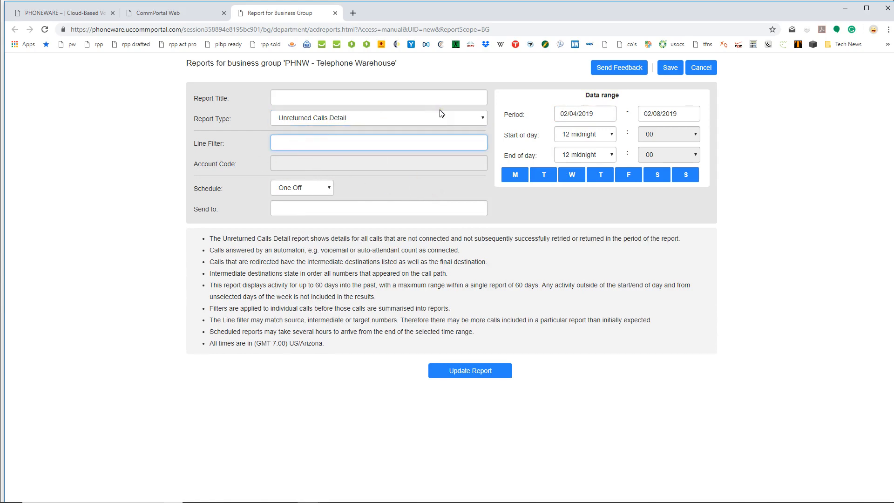
pyautogui.click(459, 372)
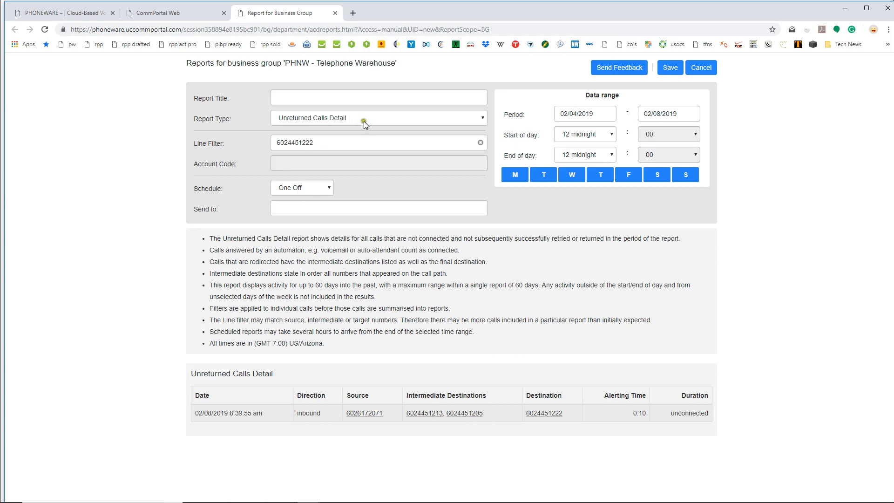
# Give the report a title, choose Missed Calls Summary, and clear the line filter
pyautogui.click(306, 97)
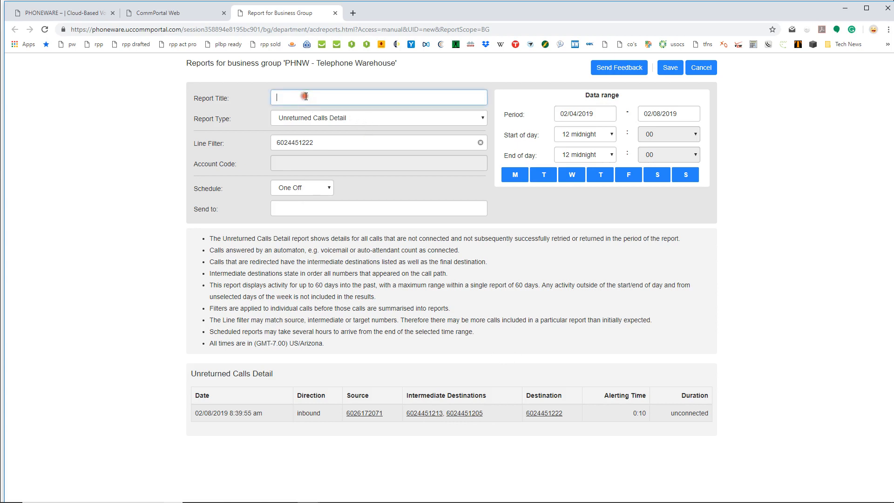
pyautogui.write("Rick's Report")
pyautogui.press('Tab')
pyautogui.click(318, 116)
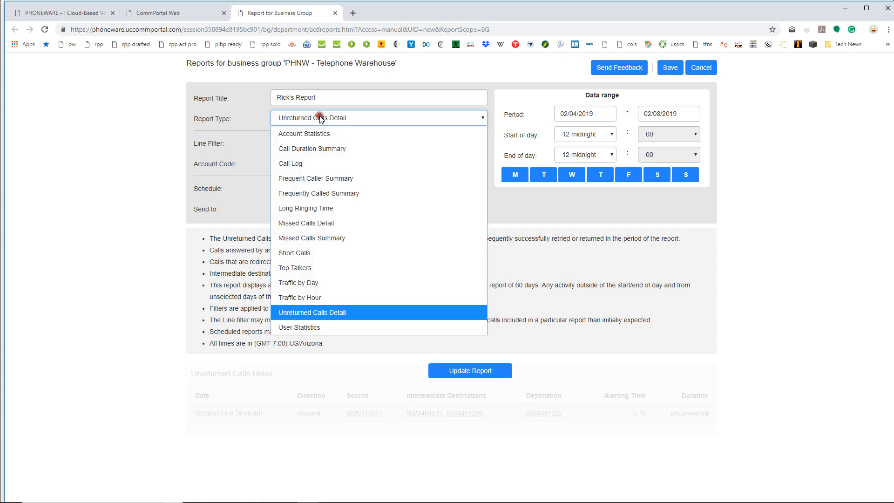
pyautogui.click(320, 236)
pyautogui.press('Tab')
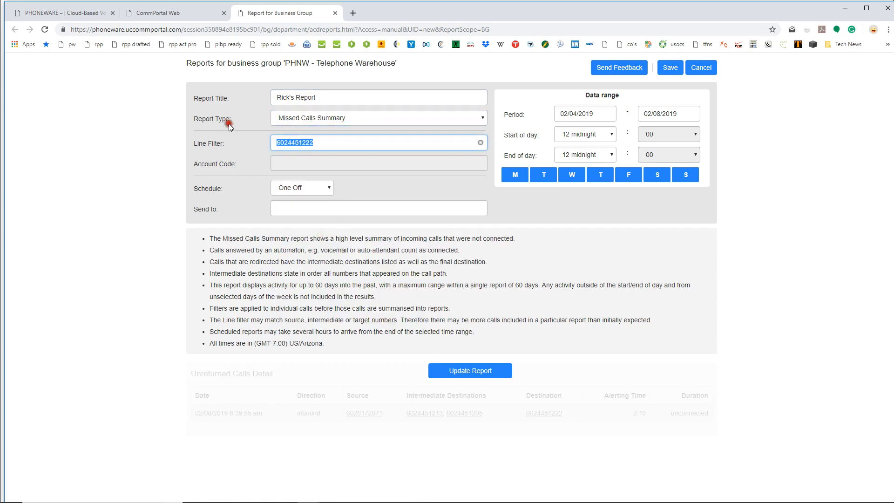
pyautogui.press('BackSpace')
# Schedule the report Daily and enter the recipient's e-mail address in Send to
pyautogui.click(305, 186)
pyautogui.click(285, 218)
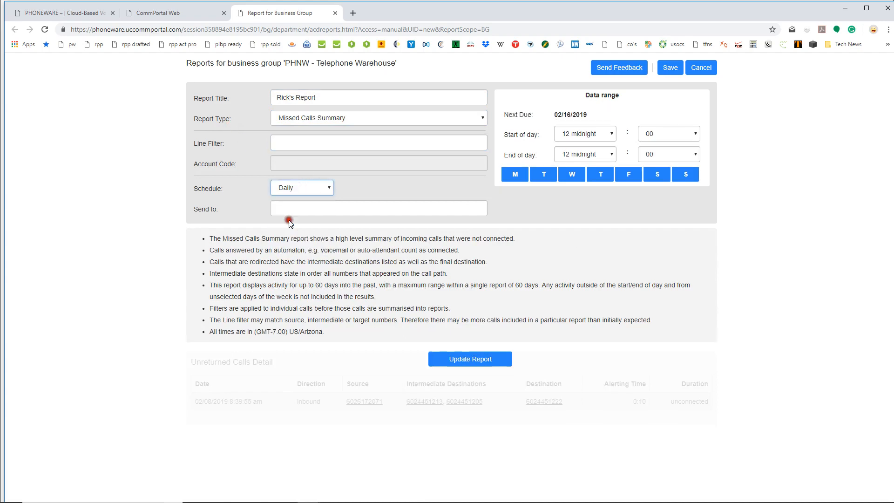
pyautogui.click(299, 205)
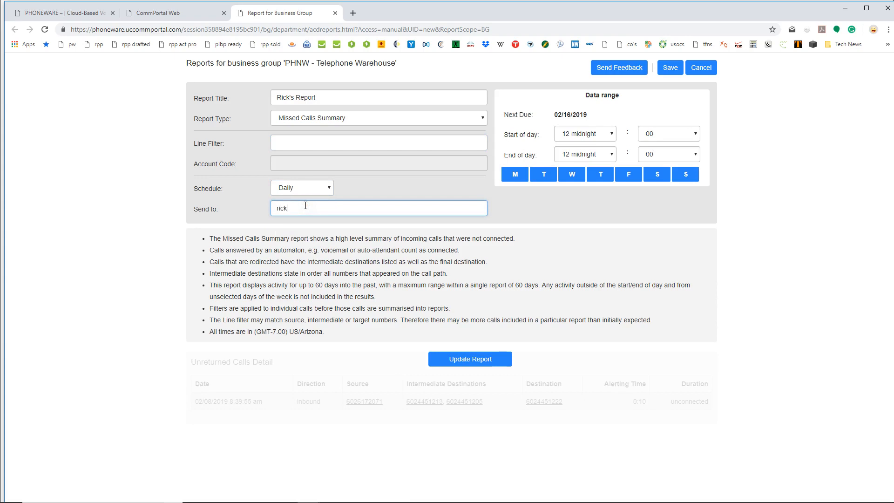
# Save the schedule, then delete the Test Report and newly saved report schedules
pyautogui.click(670, 68)
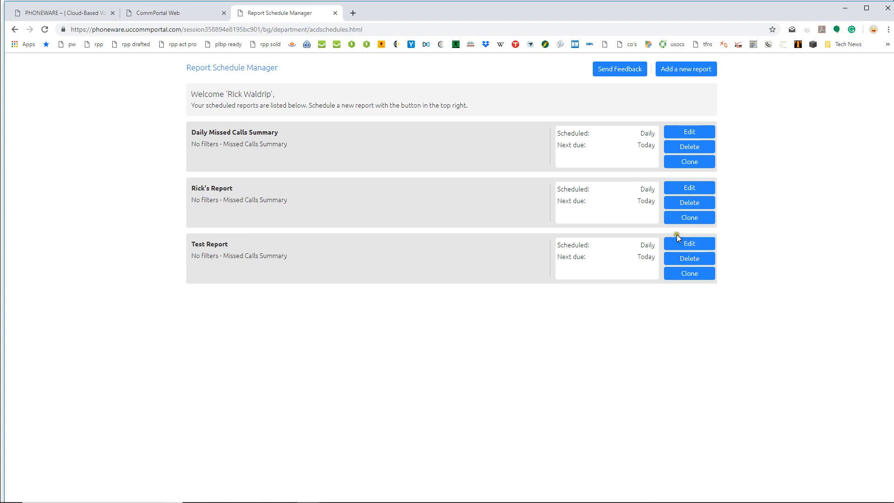
pyautogui.click(686, 260)
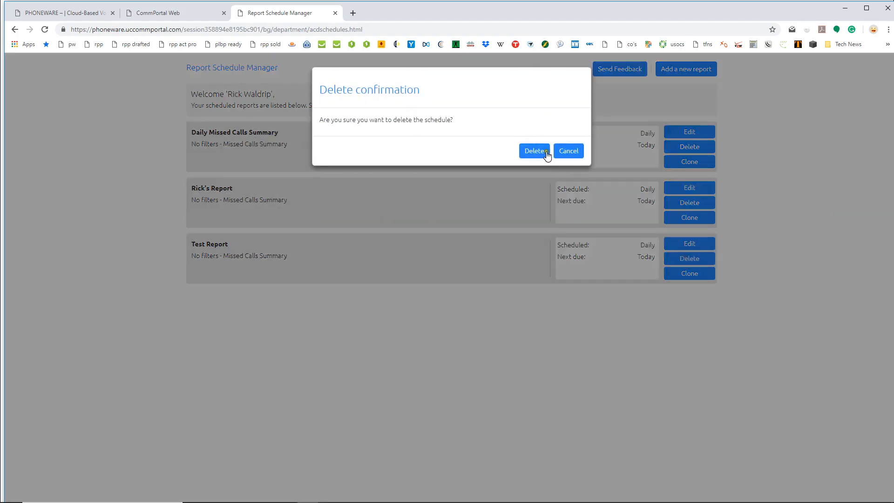
pyautogui.click(539, 150)
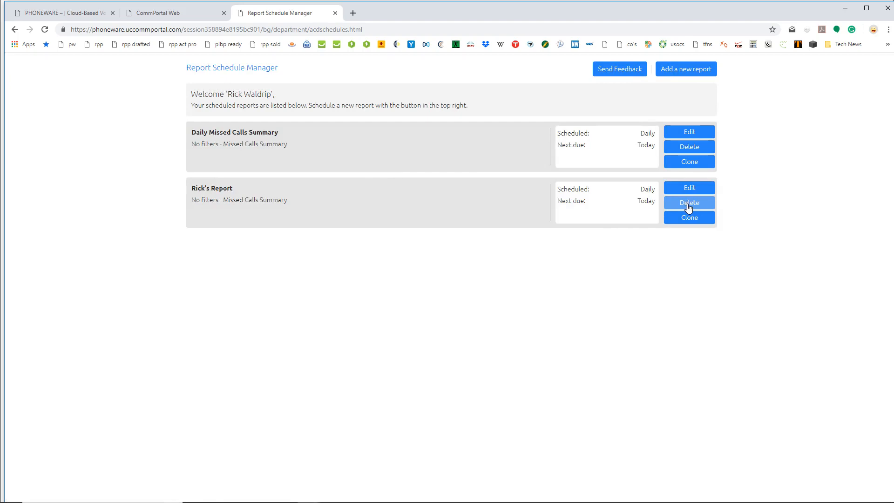
pyautogui.click(688, 203)
pyautogui.click(540, 150)
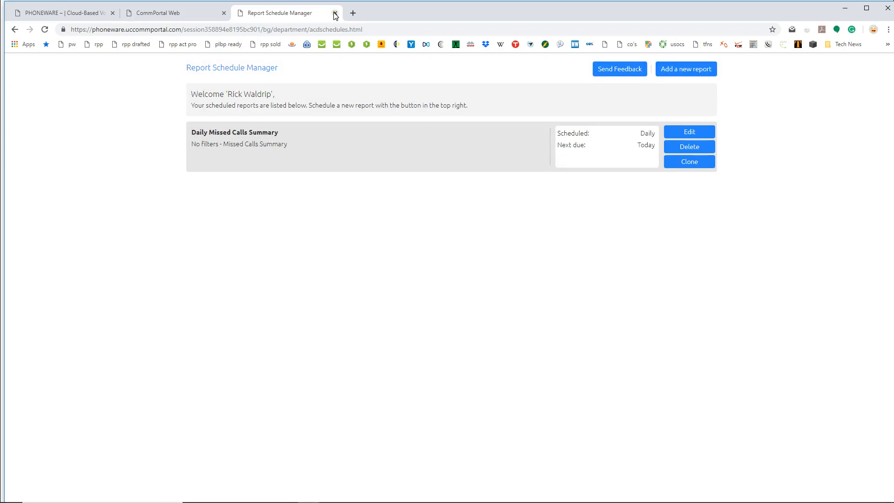
# Begin another new report, then discard it by closing the report tab
pyautogui.click(674, 71)
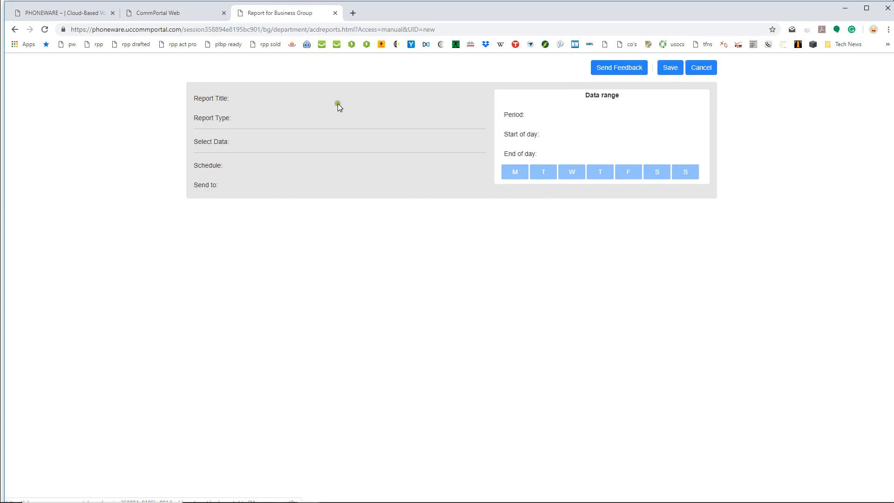
pyautogui.click(322, 119)
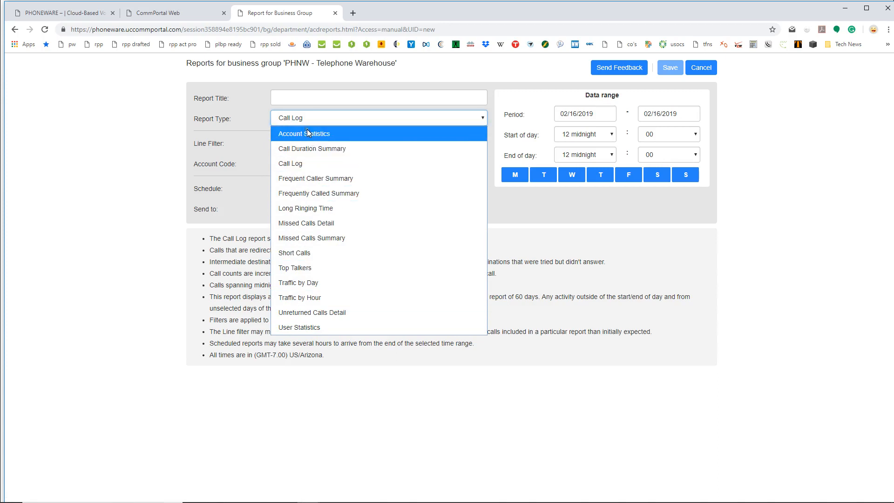
pyautogui.click(335, 13)
pyautogui.click(335, 13)
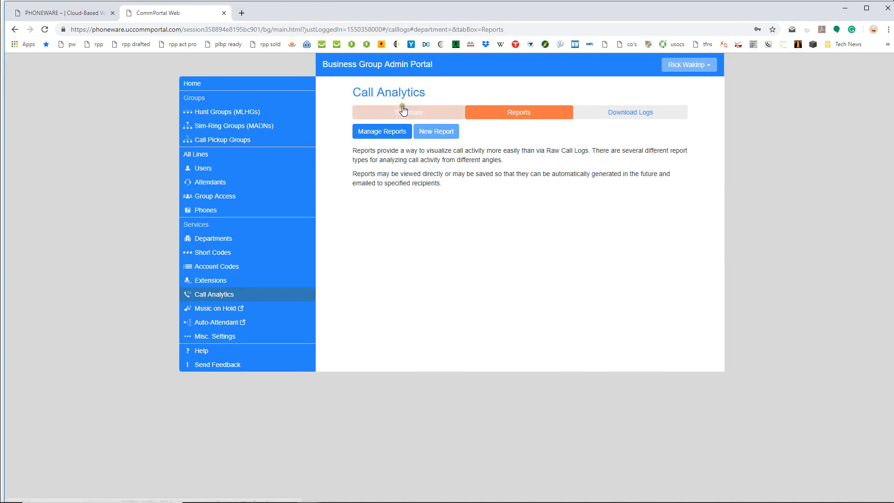
# Download call logs for 02/04/2019–02/08/2019 and open bgcalllogs (89).csv
pyautogui.click(628, 117)
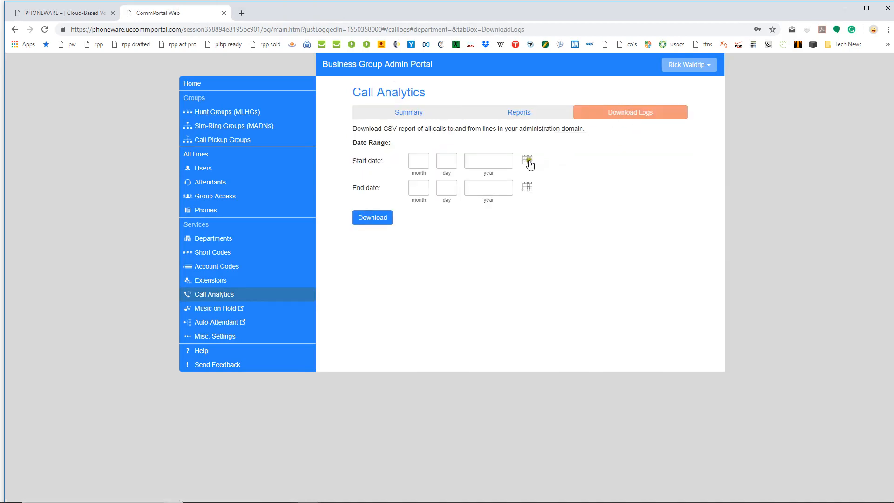
pyautogui.click(527, 161)
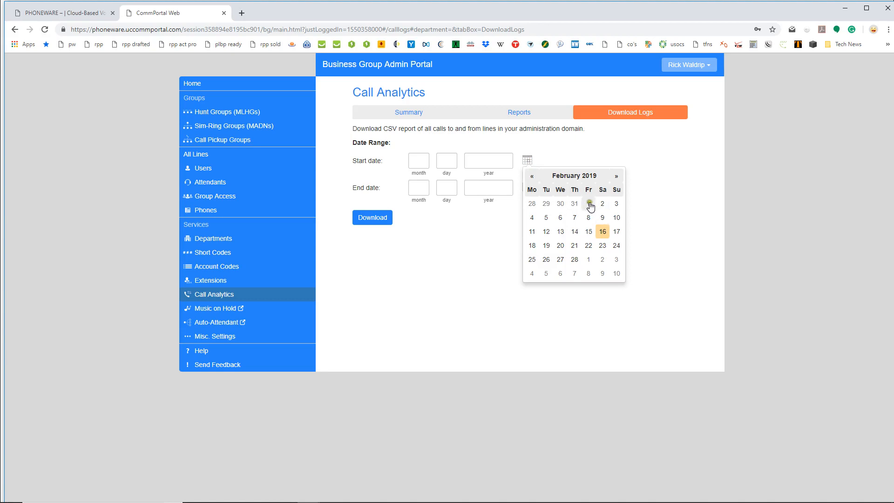
pyautogui.click(534, 218)
pyautogui.click(526, 187)
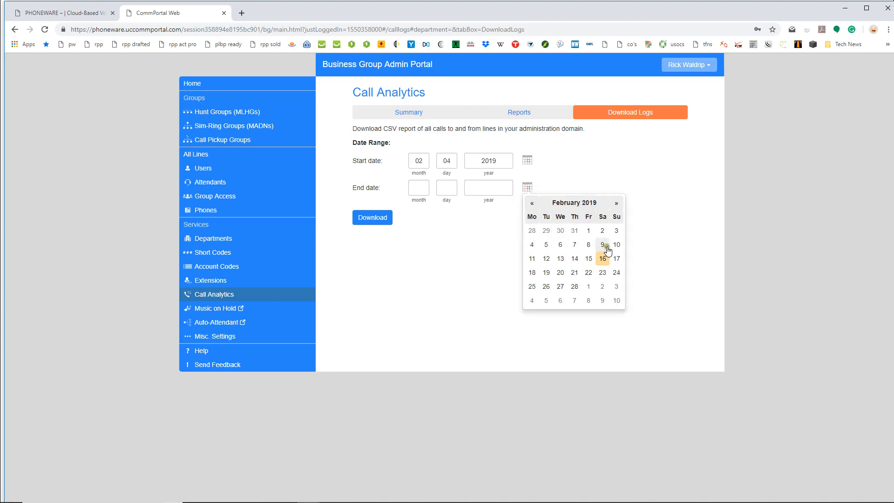
pyautogui.click(588, 244)
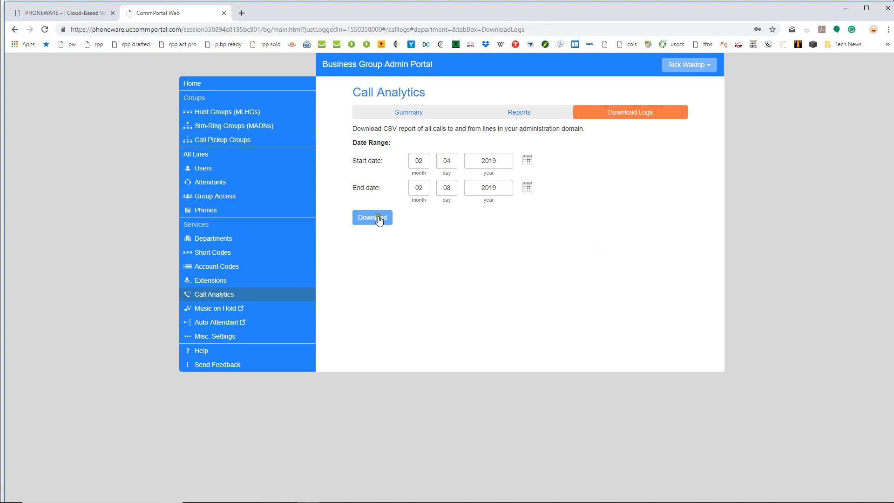
pyautogui.click(374, 218)
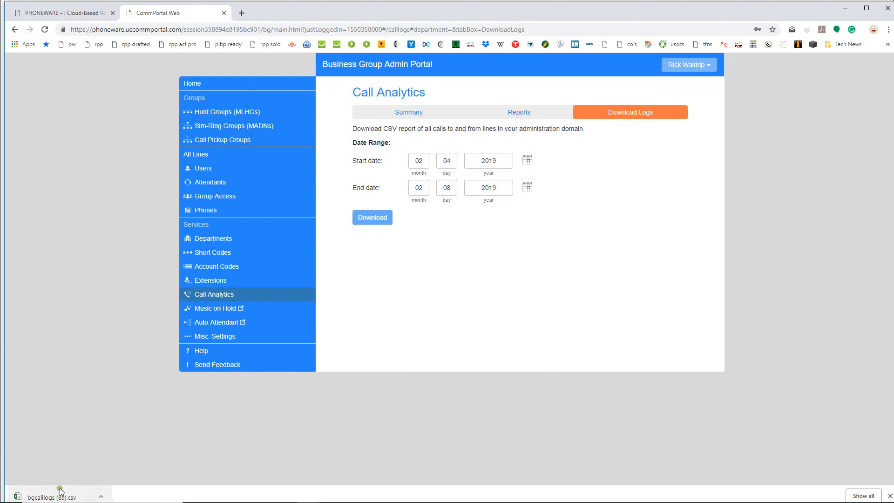
pyautogui.click(61, 497)
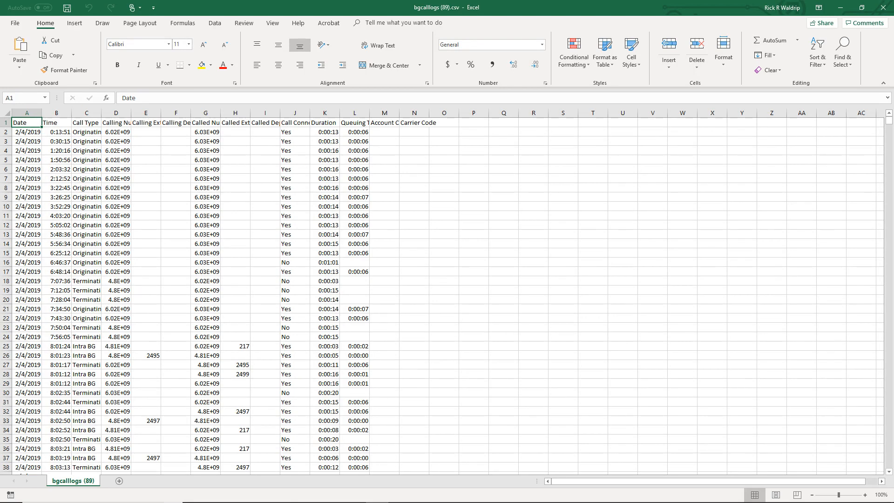
# Autofit every column of the call log sheet and enable header-row filters
pyautogui.click(7, 113)
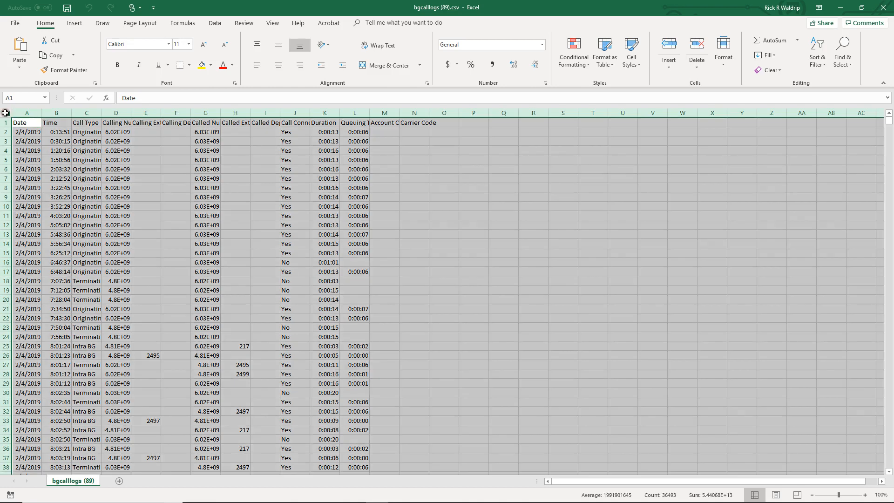
pyautogui.doubleClick(73, 113)
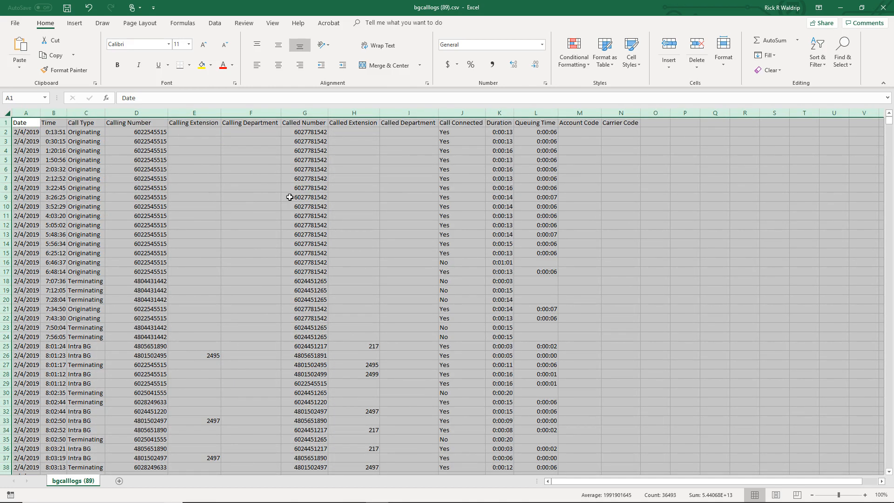
pyautogui.click(215, 23)
pyautogui.click(454, 48)
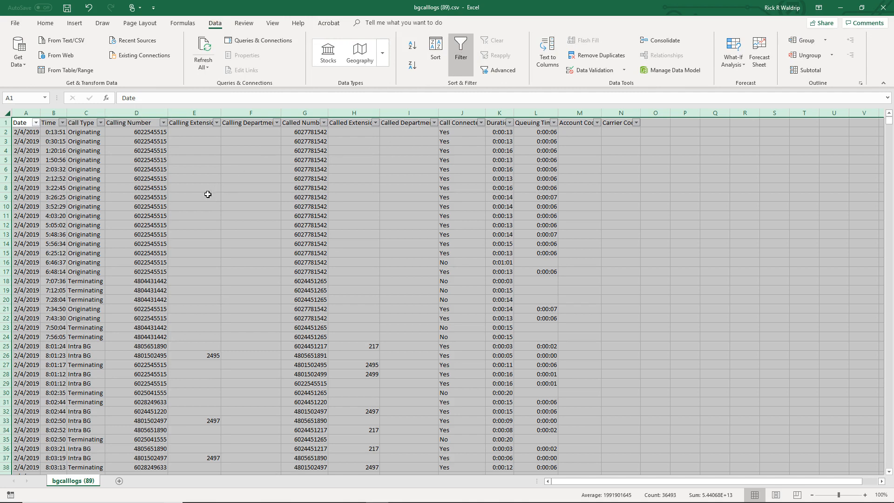
# Point out example Originating and Terminating entries in the call log's Call Type column
pyautogui.click(80, 156)
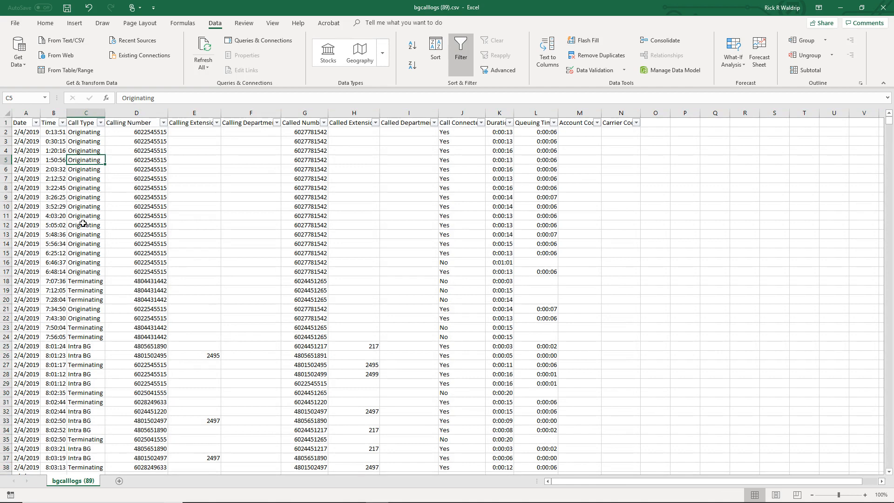
pyautogui.click(83, 223)
pyautogui.click(94, 328)
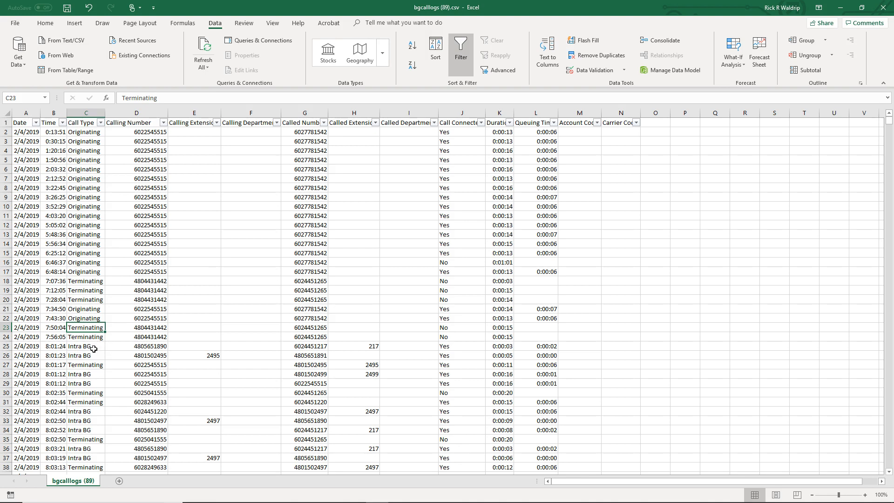
# Filter the Call Type column to show only Originating calls
pyautogui.click(100, 123)
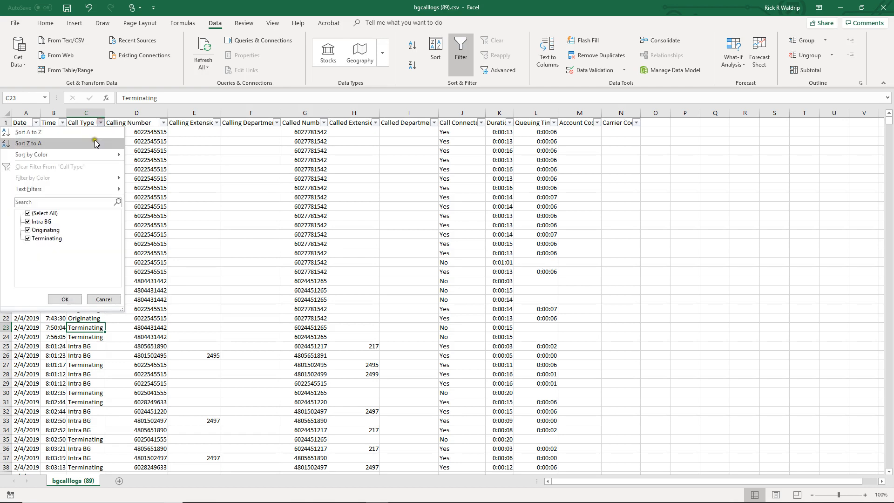
pyautogui.click(39, 213)
pyautogui.click(43, 229)
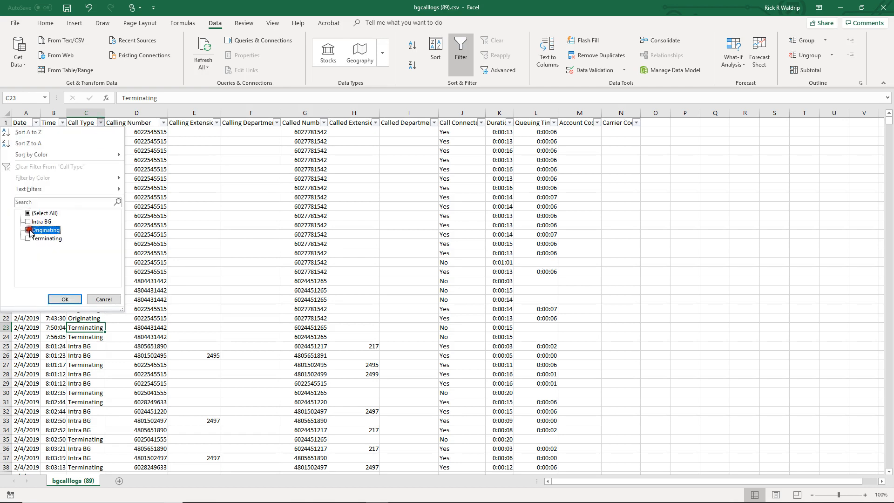
pyautogui.click(64, 300)
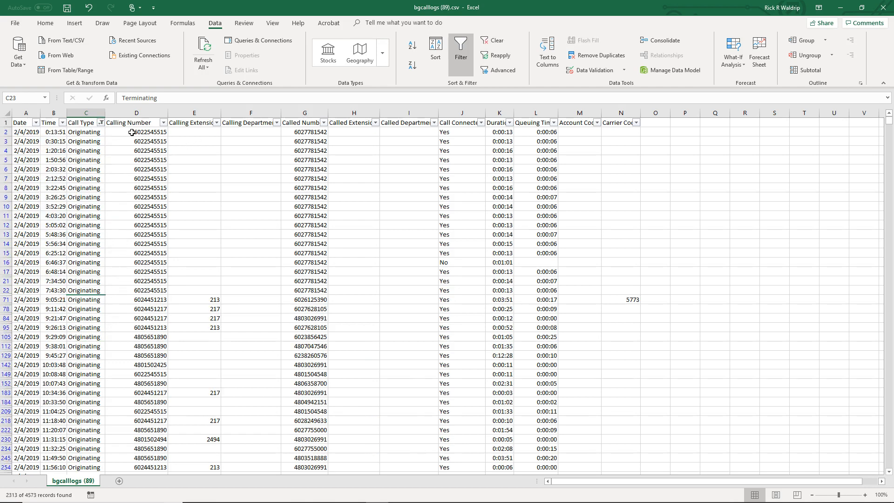
# Filter the Calling Number column to only extension 222's number
pyautogui.click(163, 122)
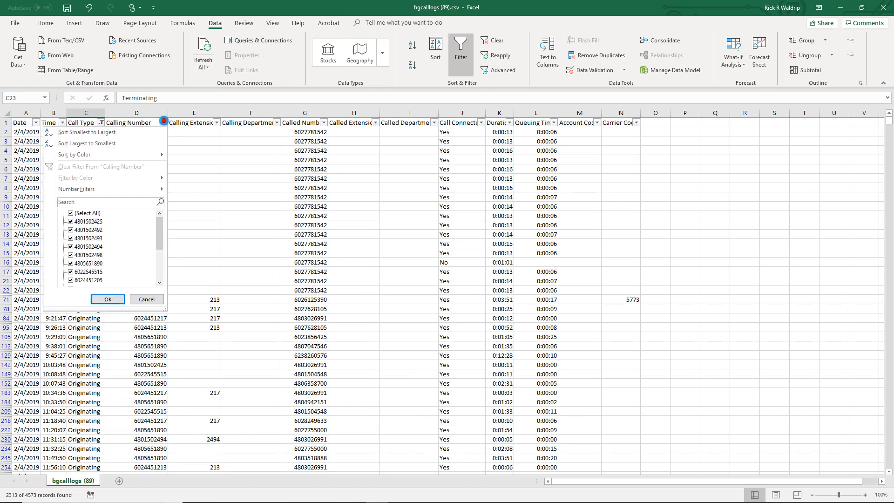
pyautogui.click(76, 213)
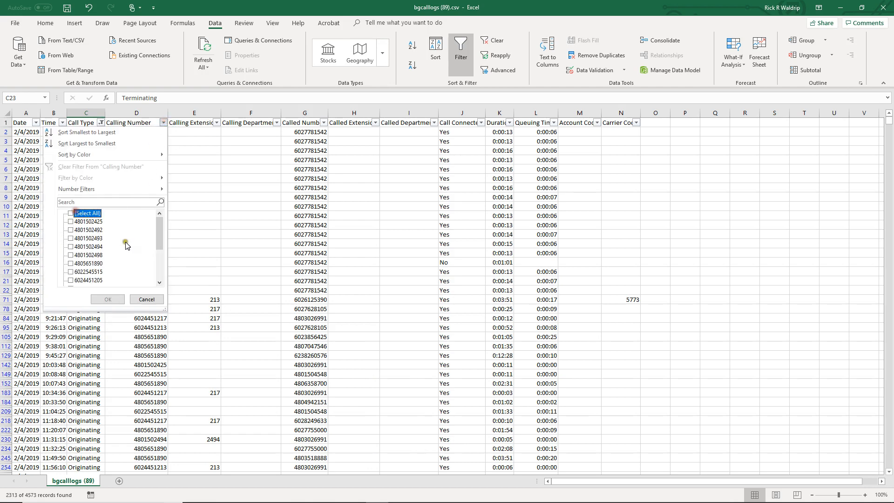
pyautogui.click(155, 278)
pyautogui.click(70, 255)
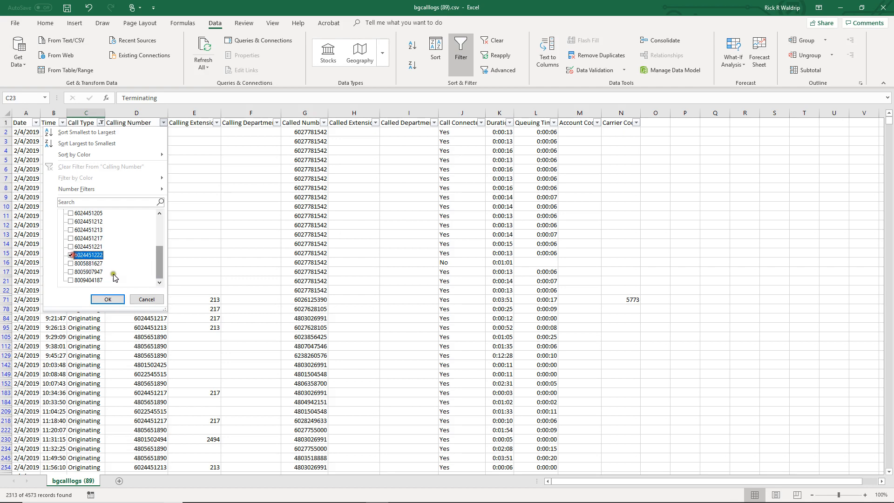
pyautogui.click(111, 299)
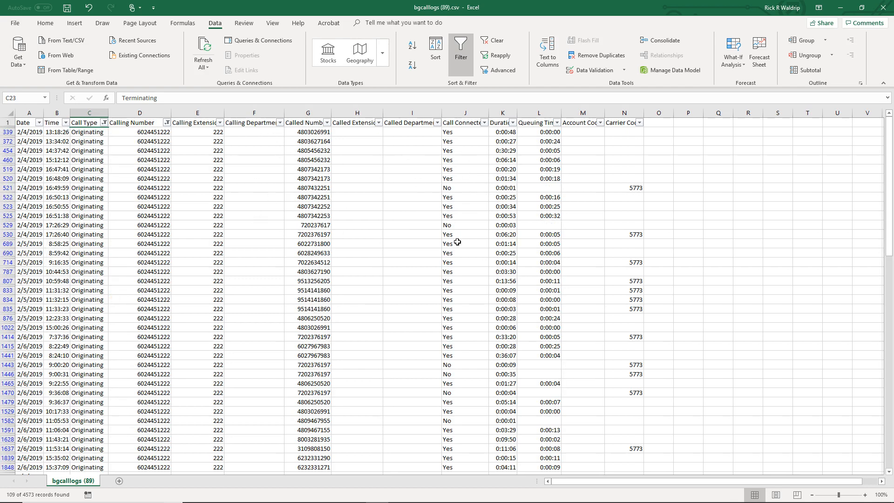
# Exclude unconnected calls by unchecking No in the Call Connected filter
pyautogui.click(484, 122)
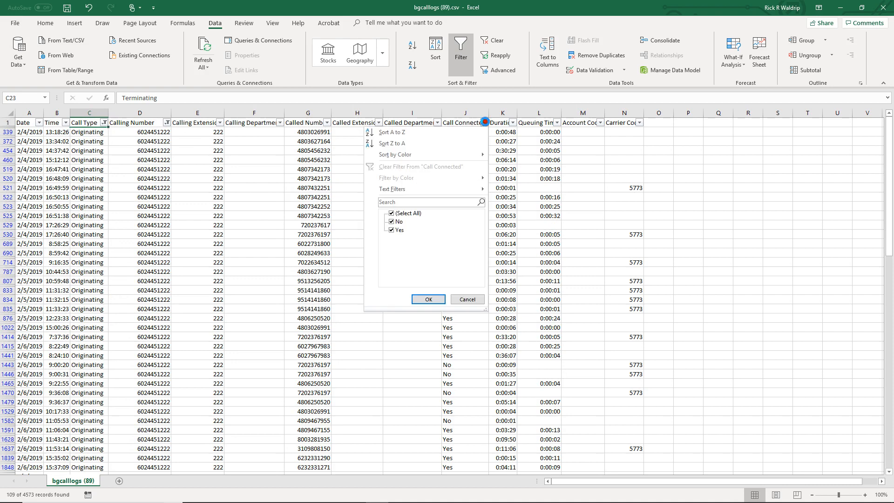
pyautogui.click(391, 221)
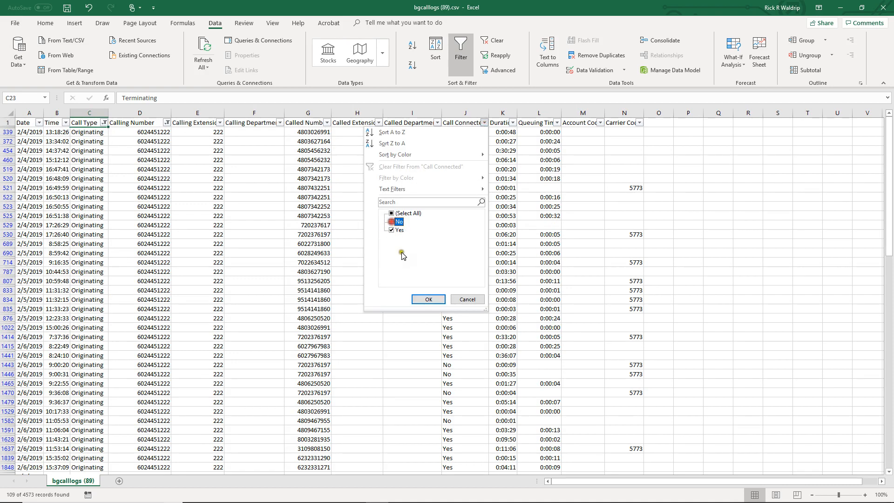
pyautogui.click(428, 300)
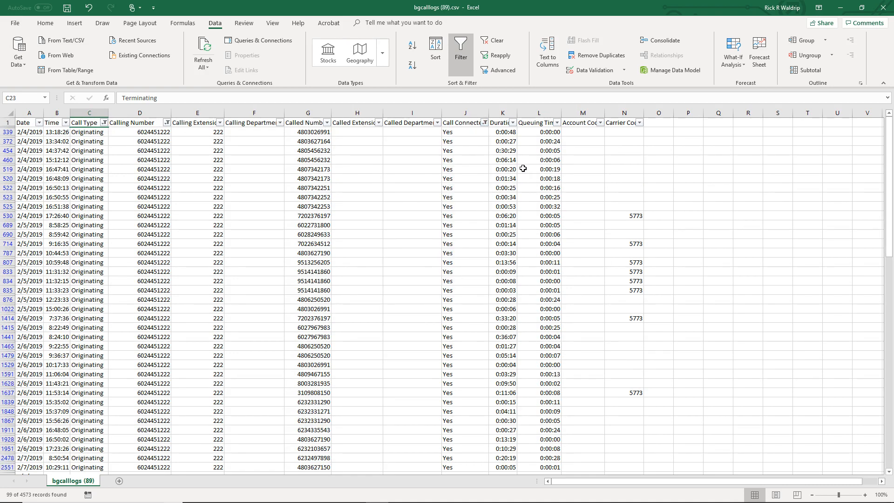
# Filter Duration to greater than 00:15:00, then turn filtering off to show all 4573 records
pyautogui.click(512, 123)
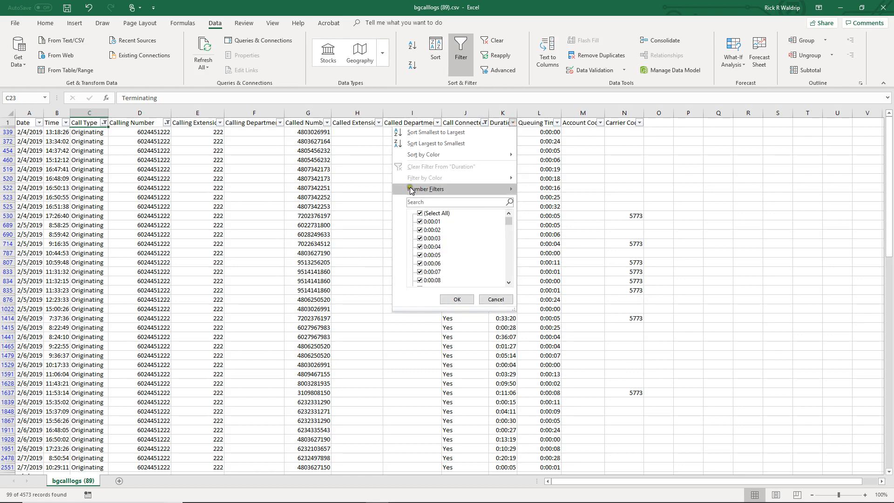
pyautogui.moveTo(426, 190)
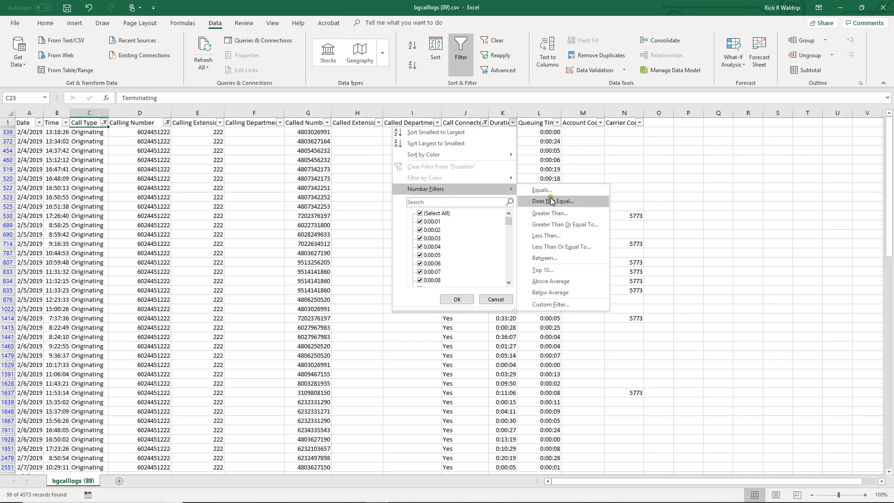
pyautogui.click(546, 213)
pyautogui.click(531, 179)
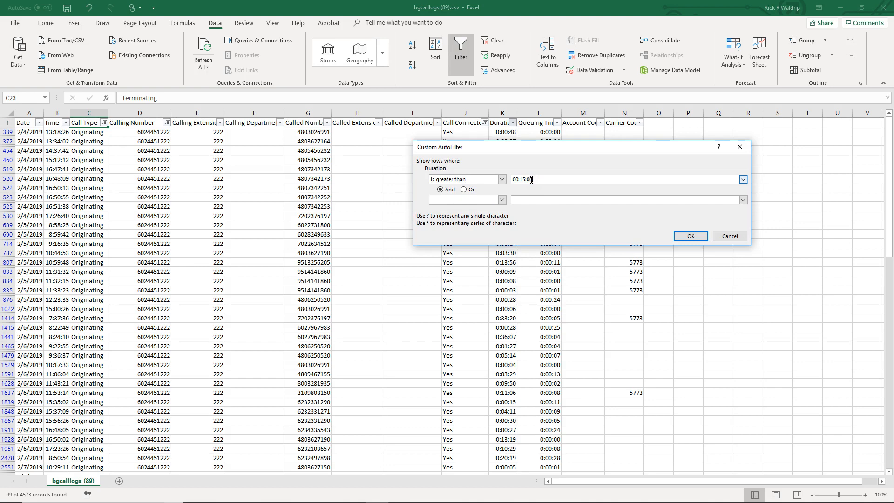
pyautogui.click(687, 236)
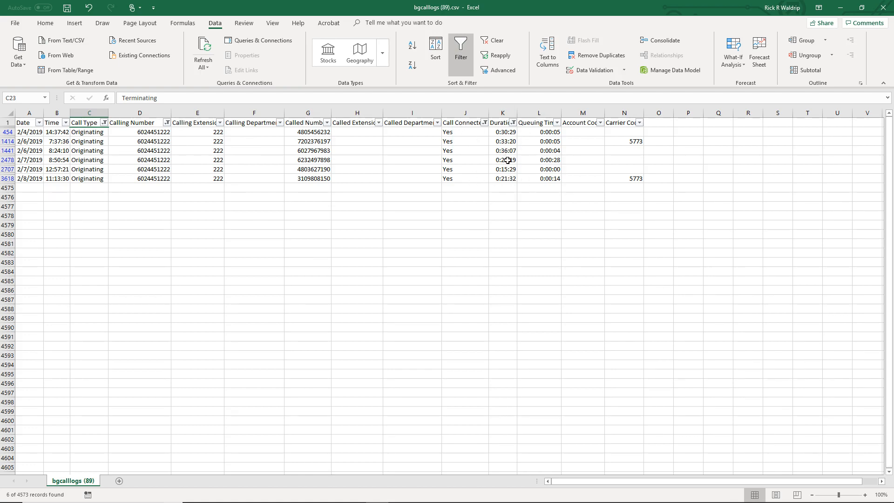
pyautogui.click(461, 52)
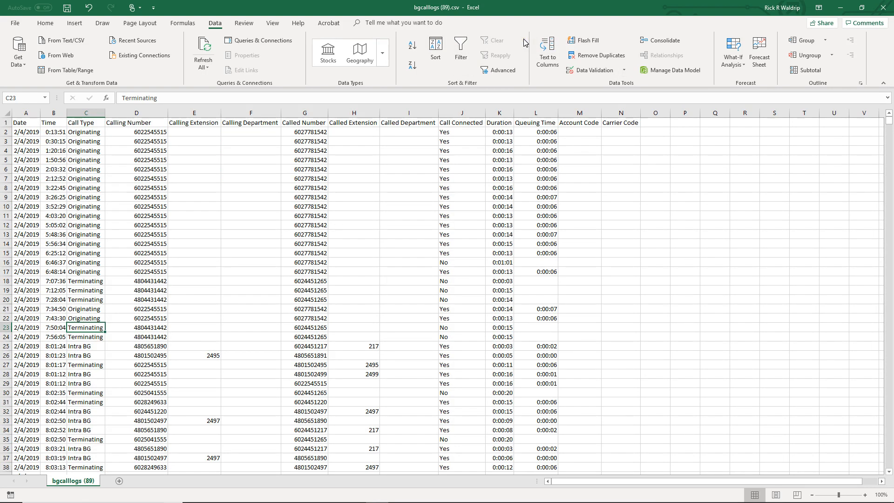
# Start a new Call Log report in CommPortal Reports, then close Excel without saving
pyautogui.hotkey('alt', 'Tab')
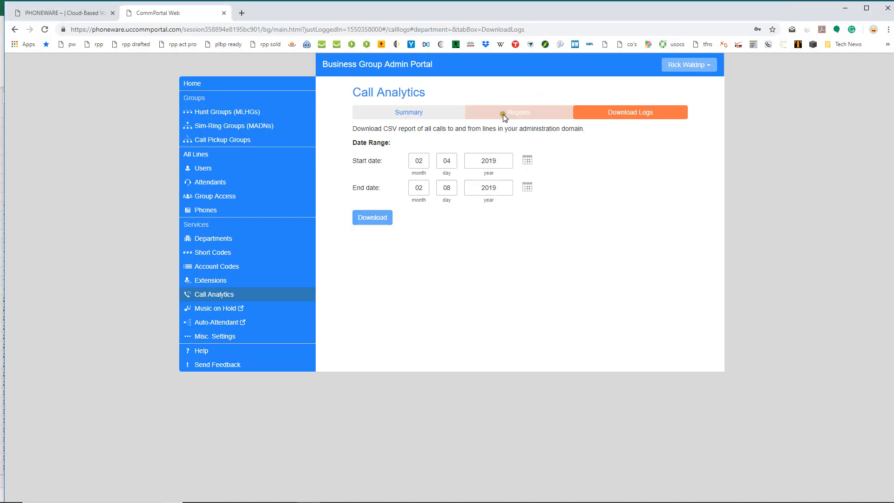
pyautogui.click(505, 114)
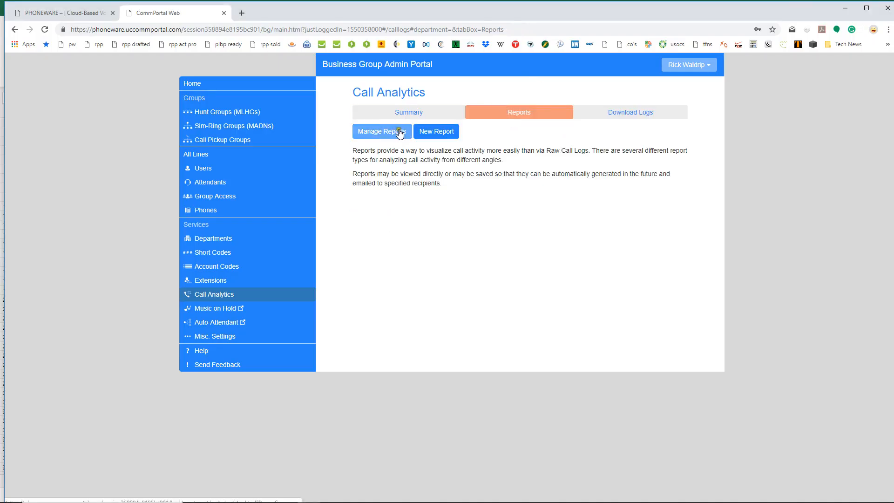
pyautogui.click(436, 132)
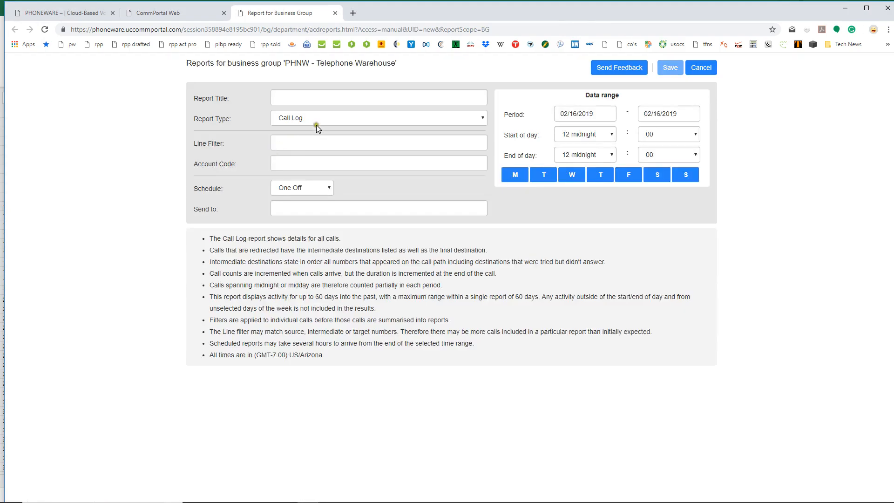
pyautogui.click(311, 119)
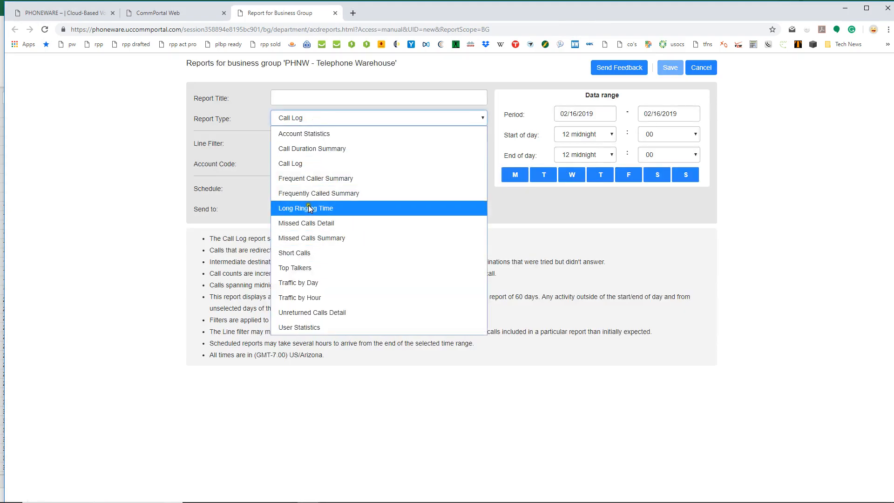
pyautogui.click(510, 74)
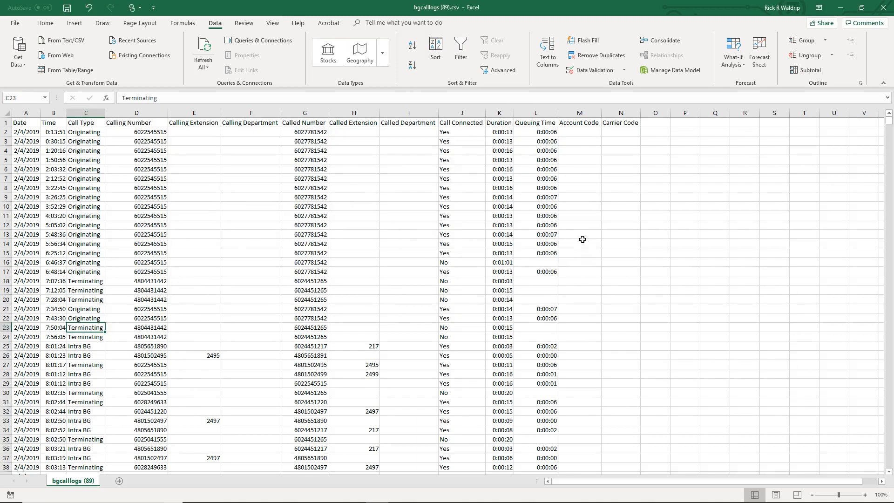
pyautogui.click(883, 8)
pyautogui.click(452, 265)
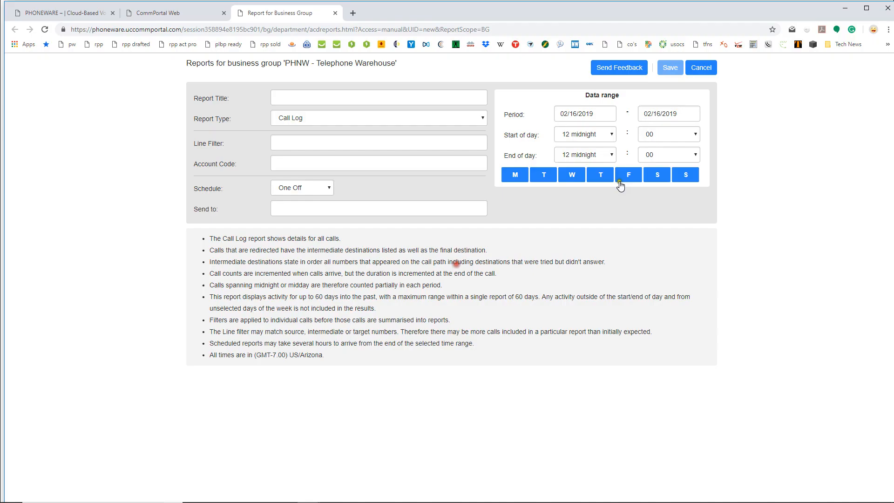